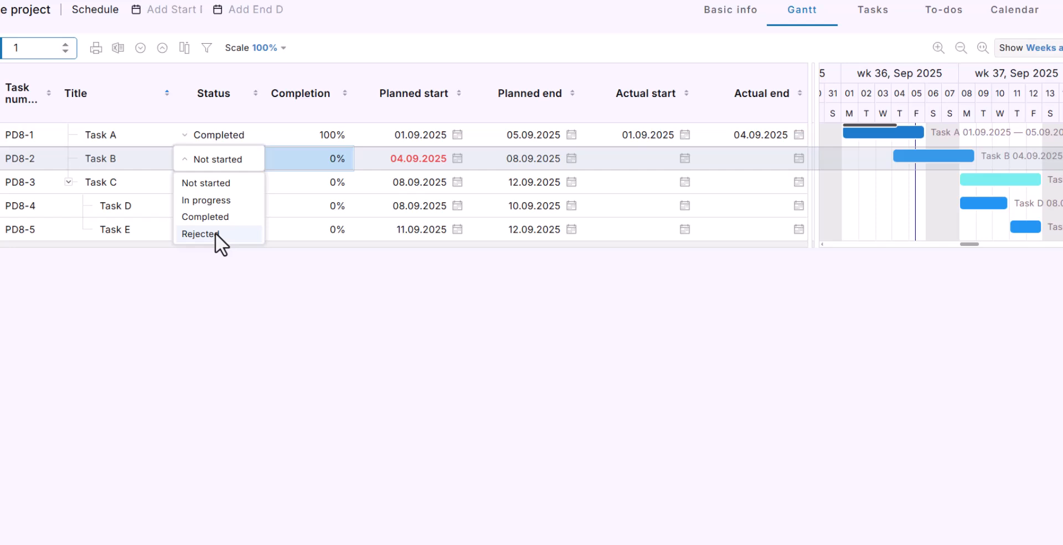
# - Set Task B's status to In progress and its completion to 80%
pyautogui.click(219, 198)
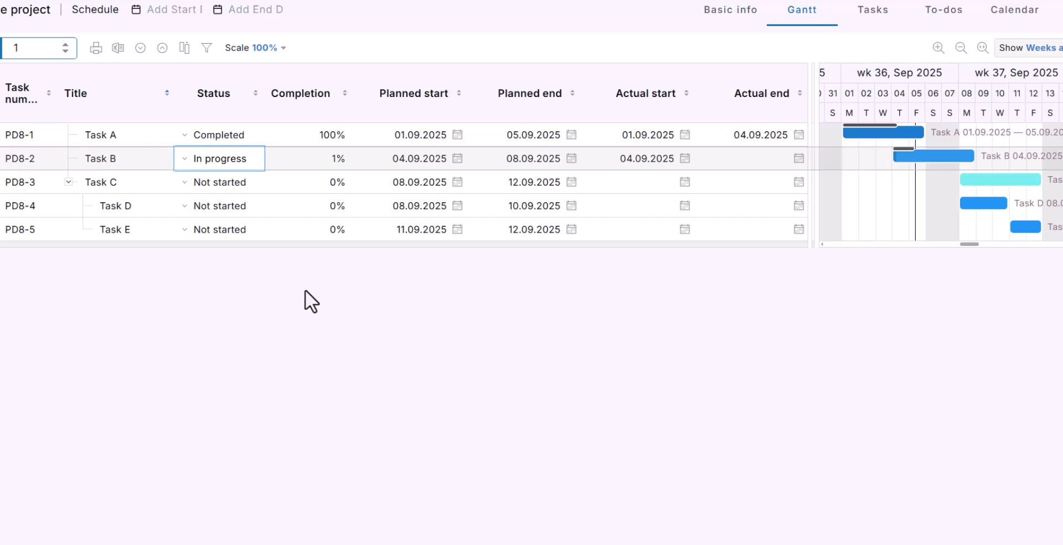
pyautogui.click(322, 160)
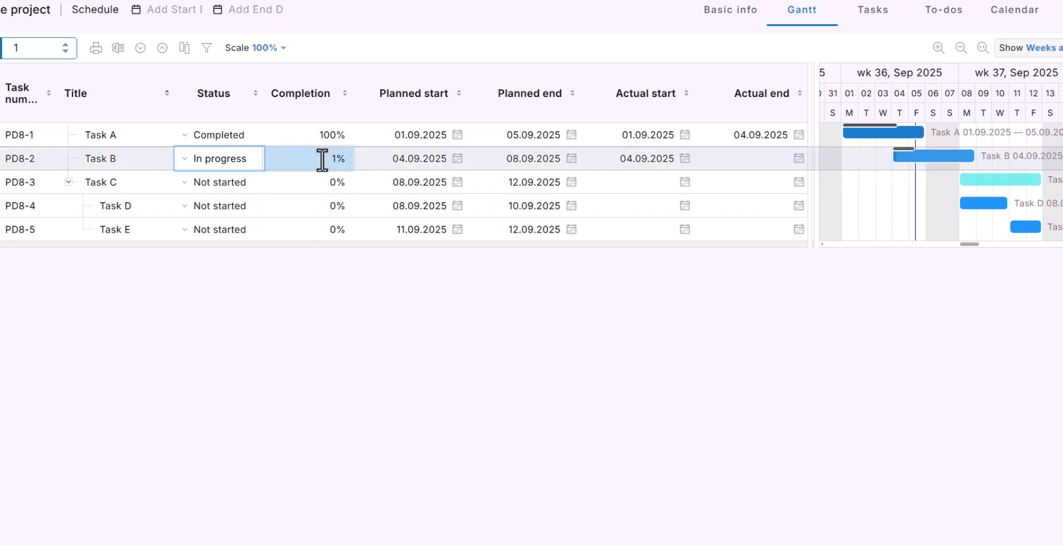
pyautogui.click(323, 160)
pyautogui.write('8')
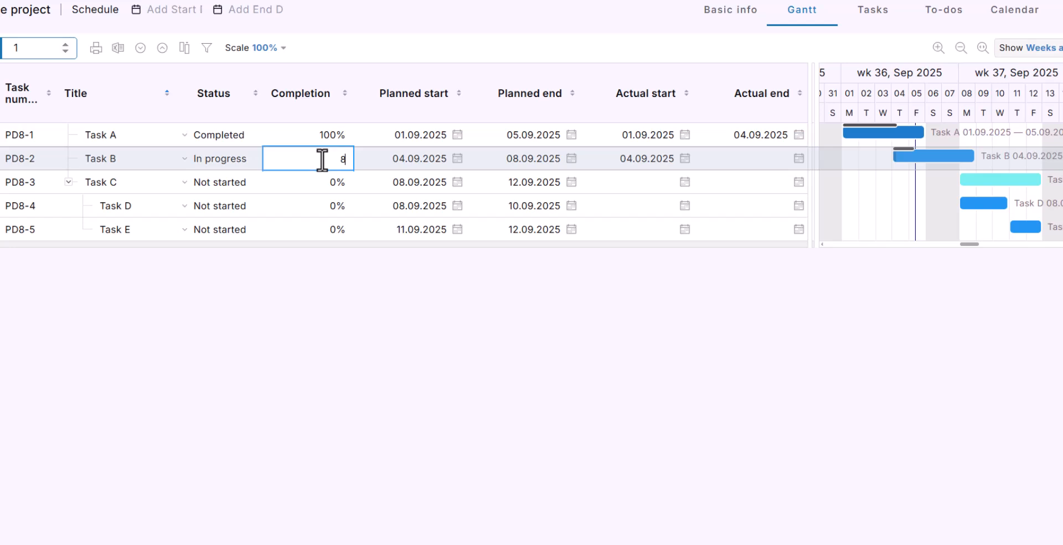
pyautogui.write('0')
pyautogui.press('Return')
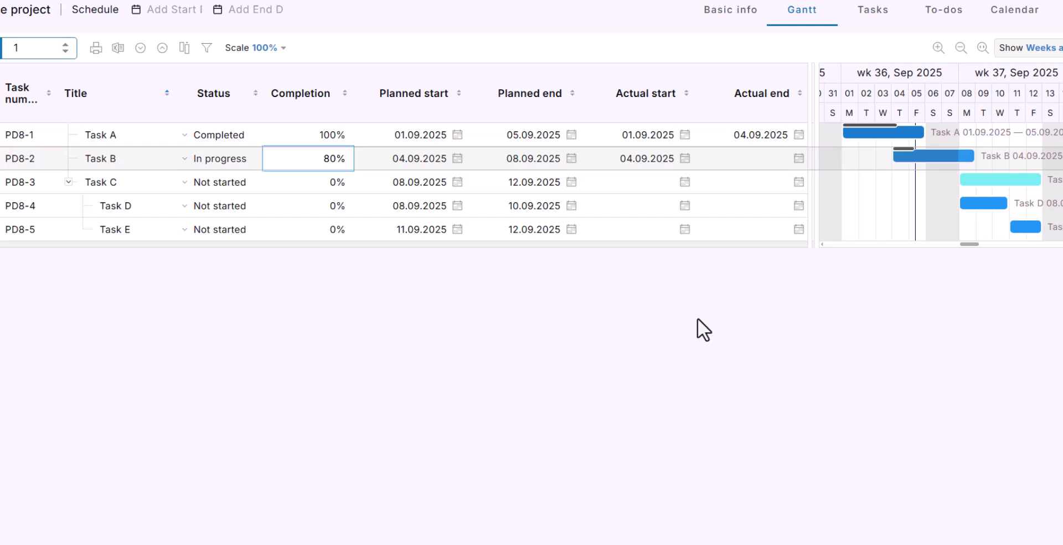
# - Give Task B an actual start of 02.09.2025, and mark it Completed with an actual end of 04.09.2025
pyautogui.click(685, 159)
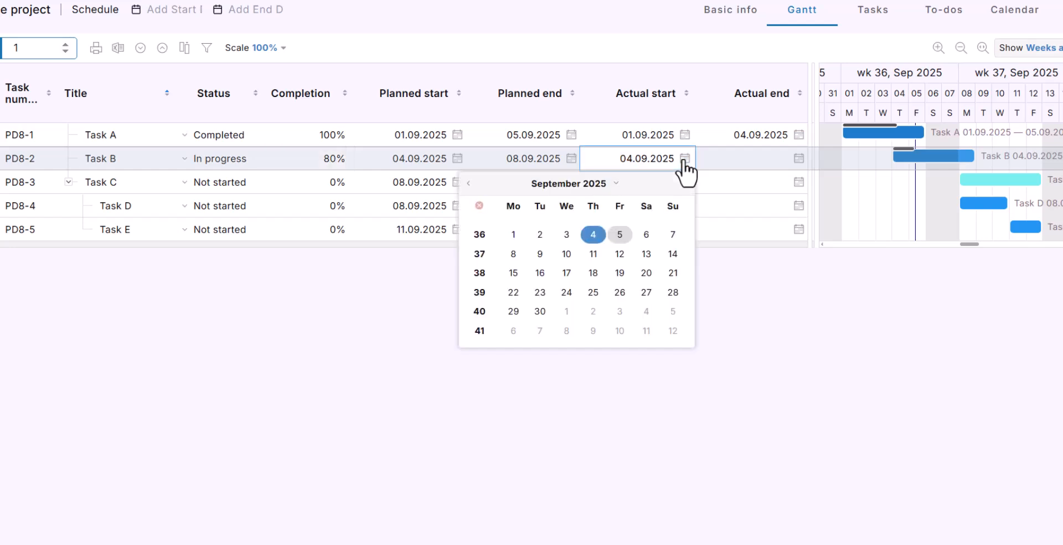
pyautogui.click(540, 235)
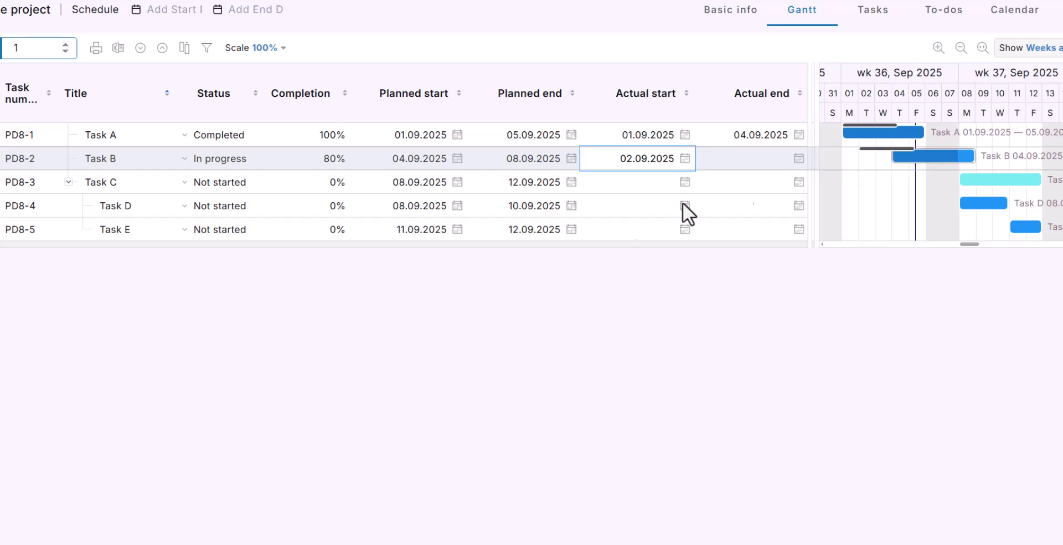
pyautogui.click(223, 166)
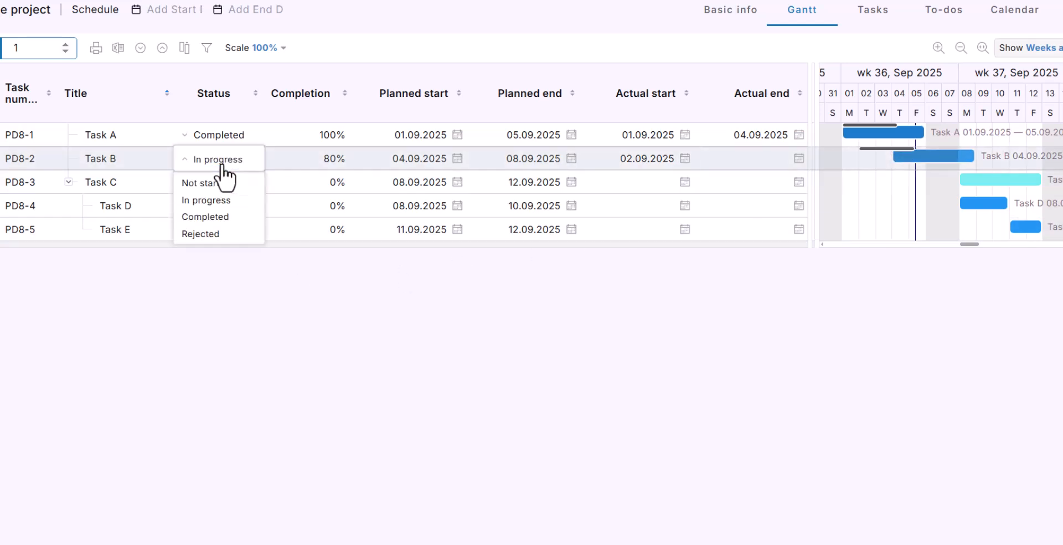
pyautogui.click(223, 218)
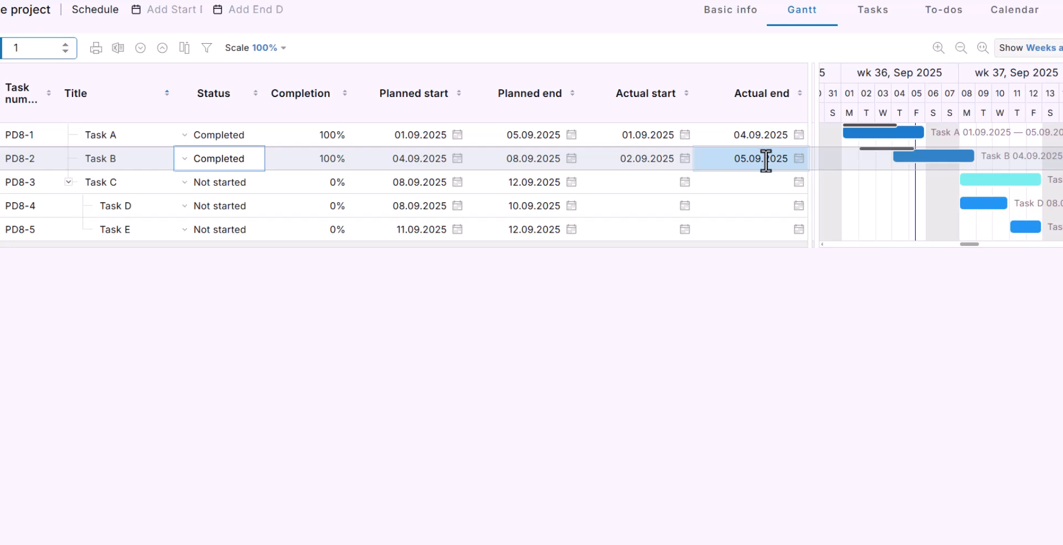
pyautogui.click(796, 160)
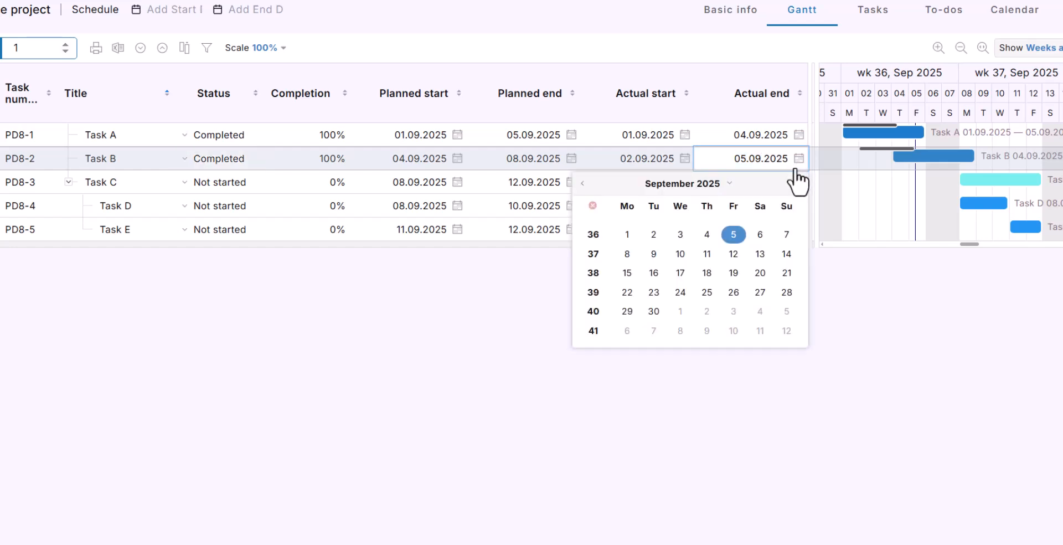
pyautogui.click(710, 236)
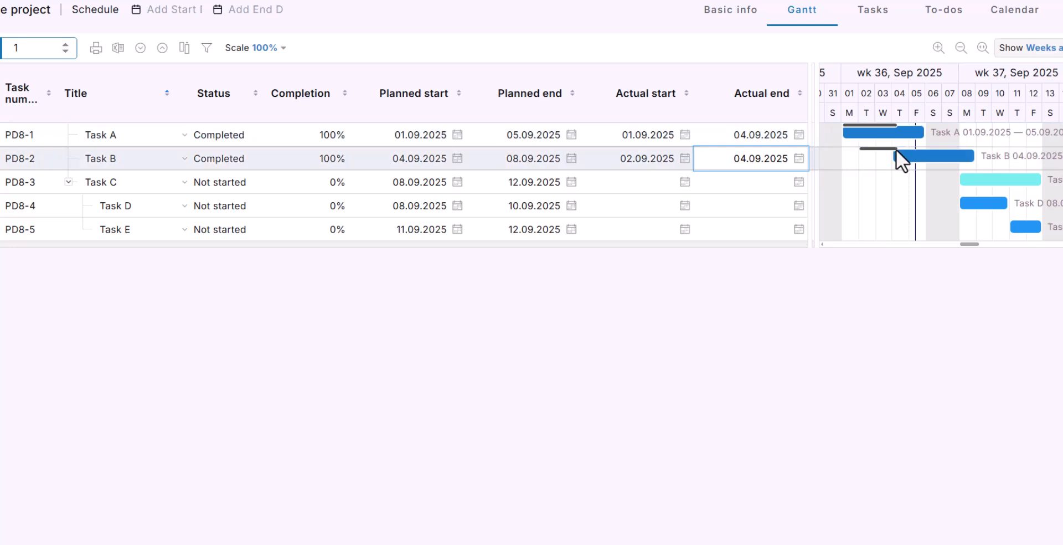
# - Reset Task B's status to Not started and set its completion to 40%
pyautogui.click(211, 167)
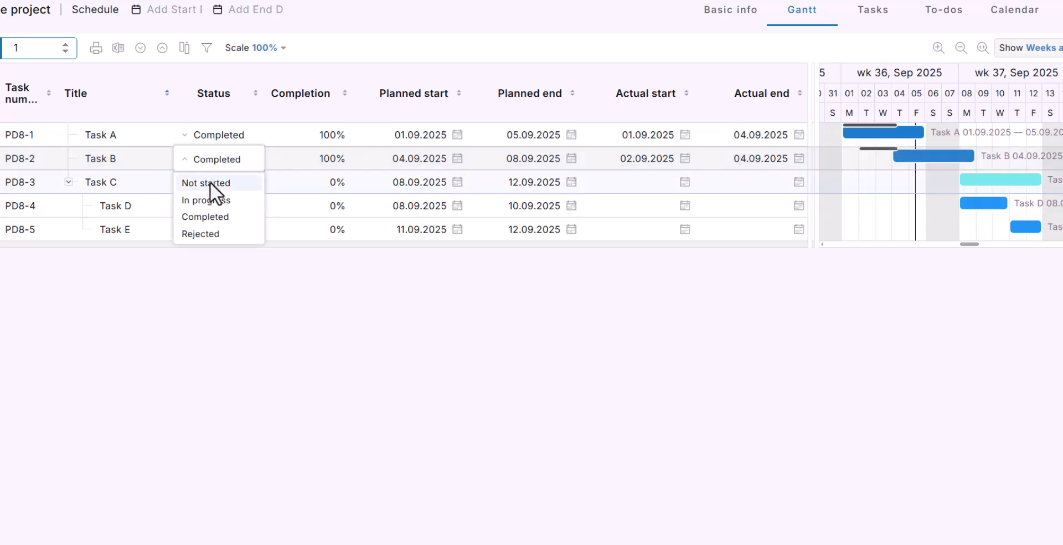
pyautogui.click(210, 183)
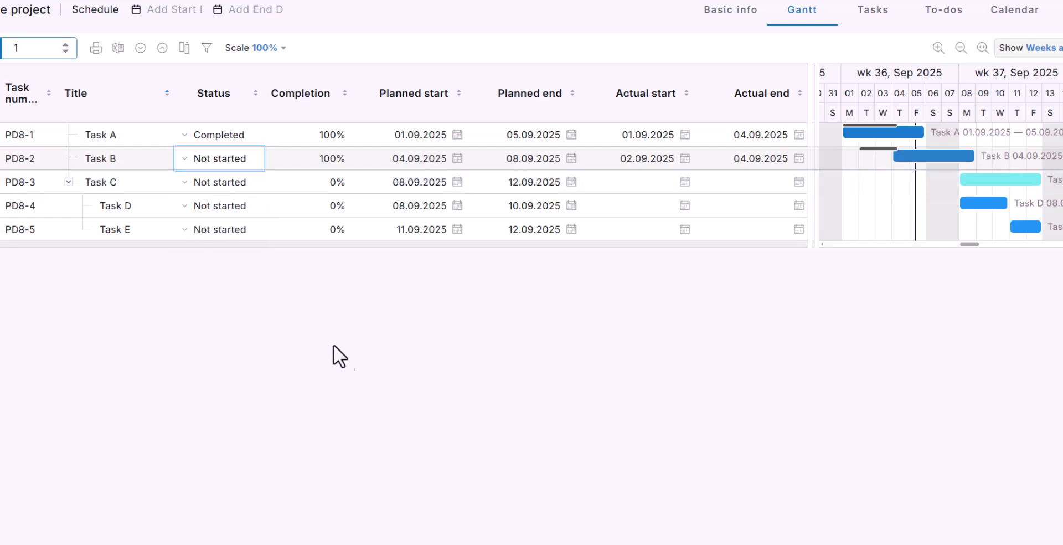
pyautogui.click(329, 165)
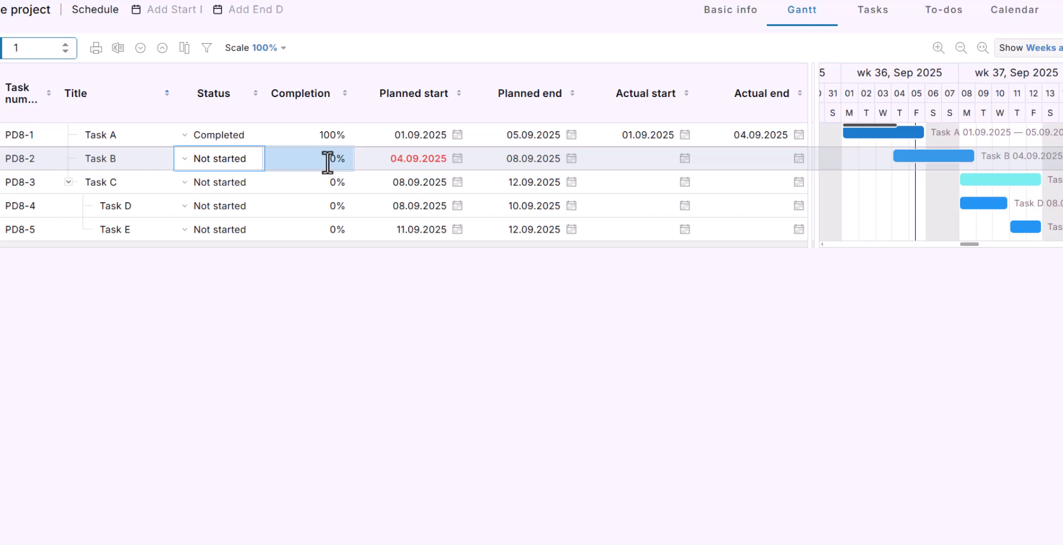
pyautogui.click(331, 162)
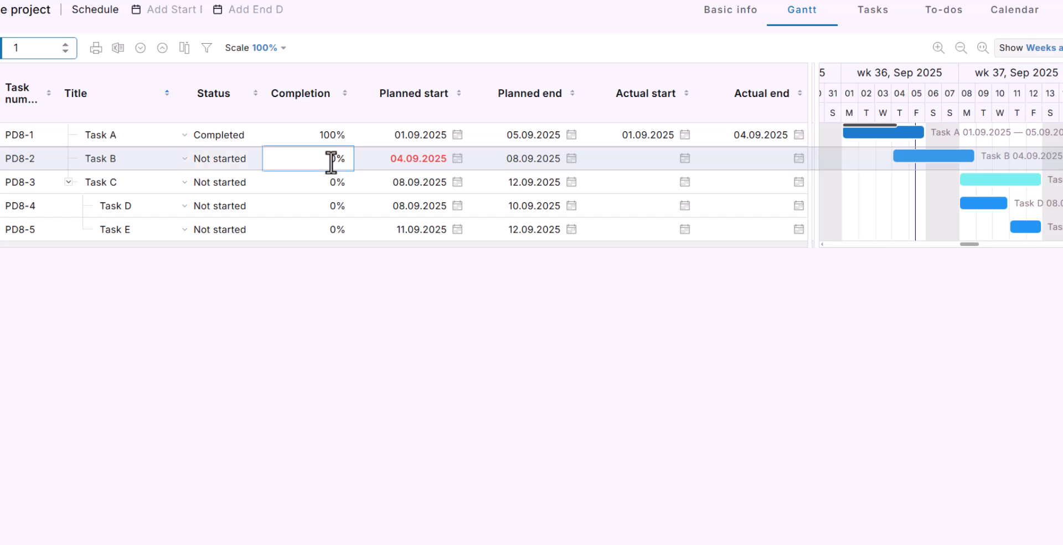
pyautogui.write('40')
pyautogui.press('Return')
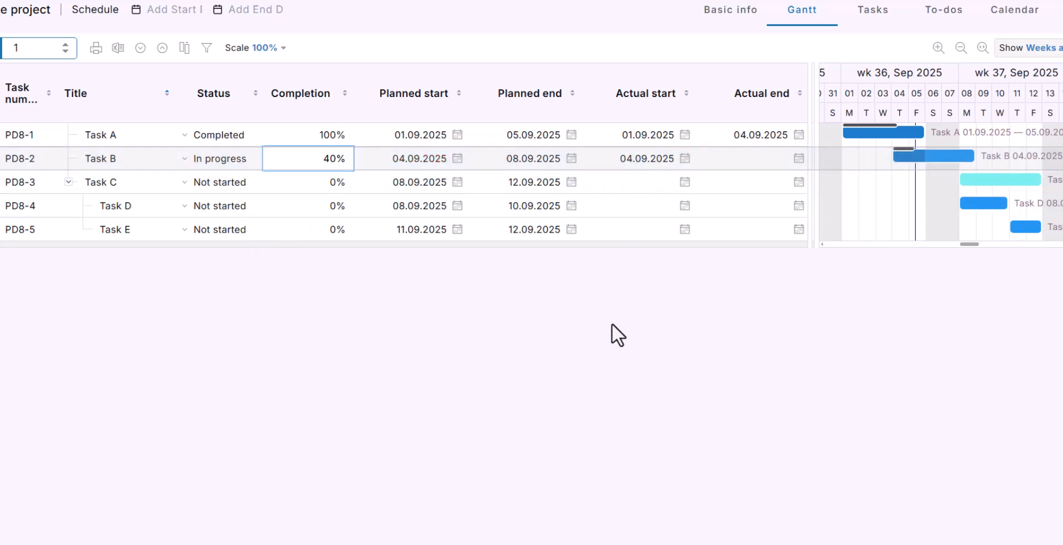
# - Raise Task B's completion to 100%, and reset its status to Not started
pyautogui.write('100')
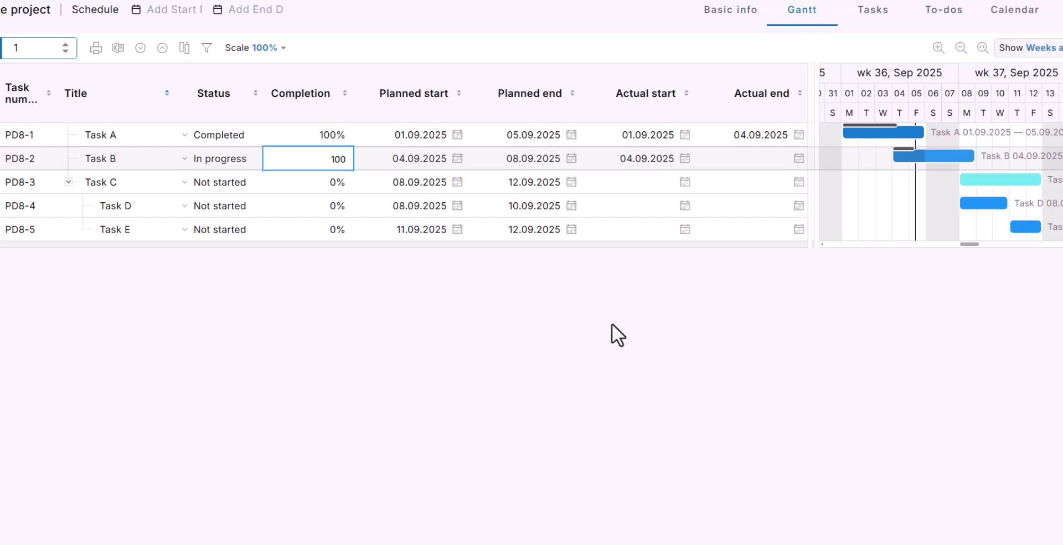
pyautogui.press('Return')
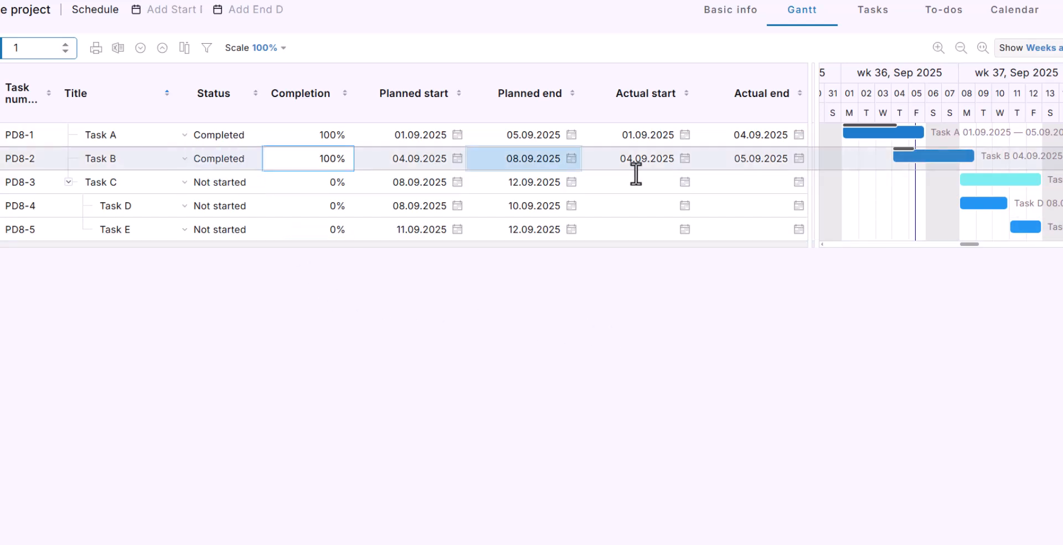
pyautogui.click(216, 159)
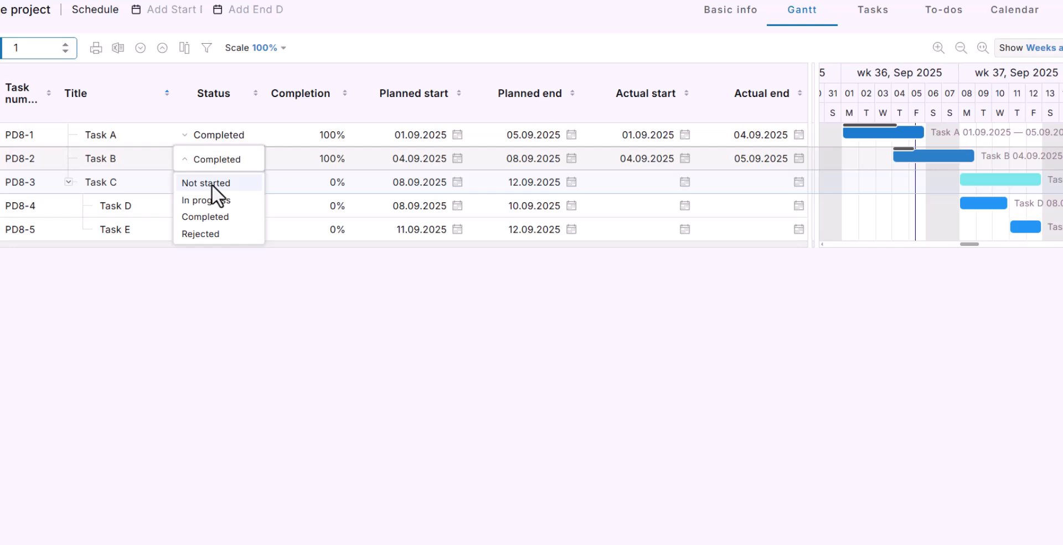
pyautogui.click(211, 183)
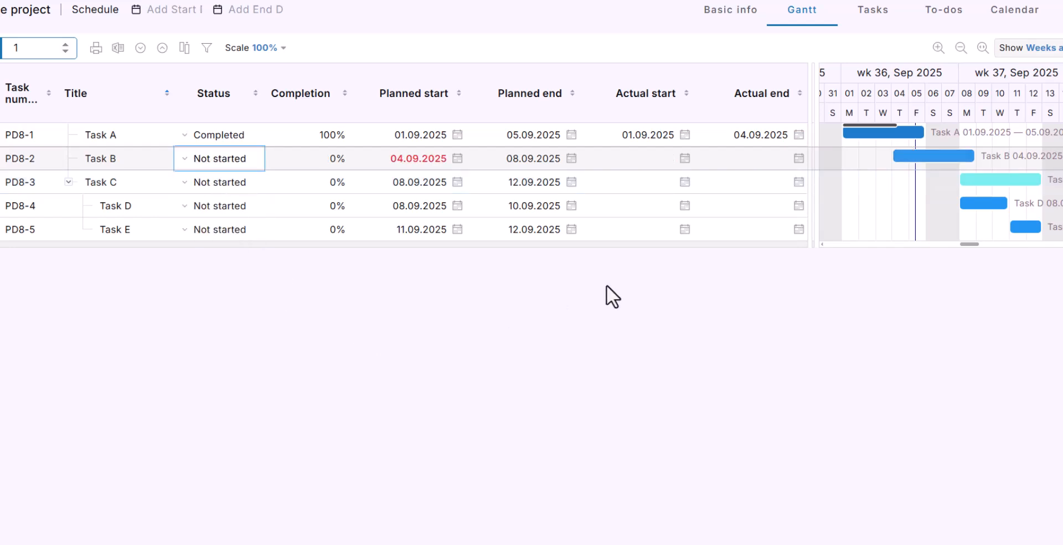
# - Set Task B's actual start to 01.09.2025 and its actual end to 03.09.2025
pyautogui.click(684, 161)
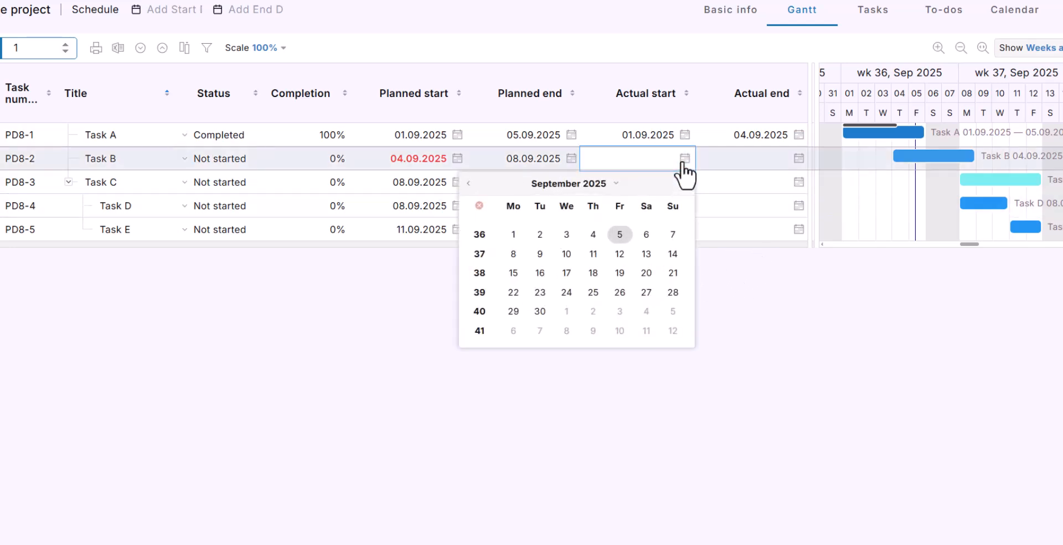
pyautogui.click(514, 235)
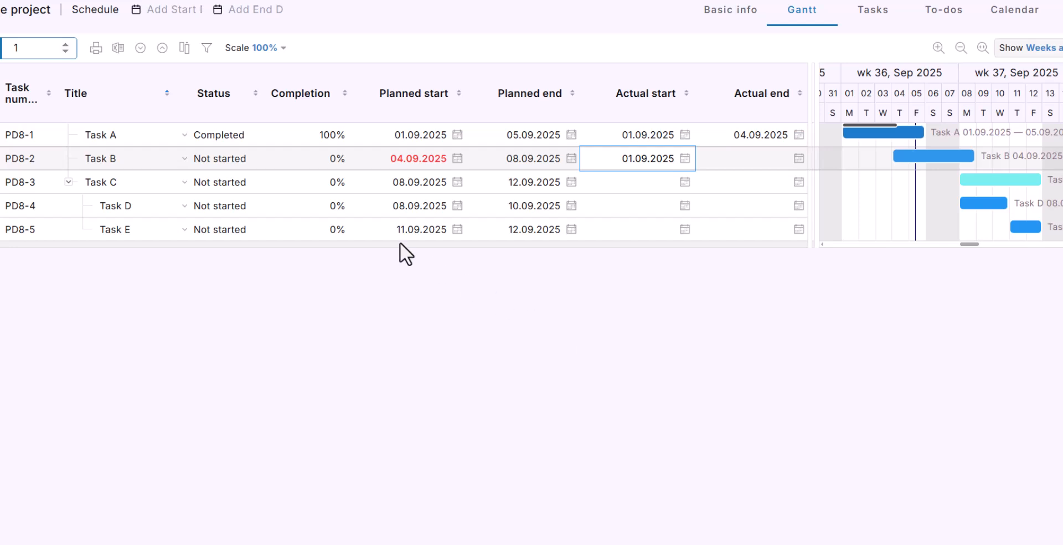
pyautogui.press('Tab')
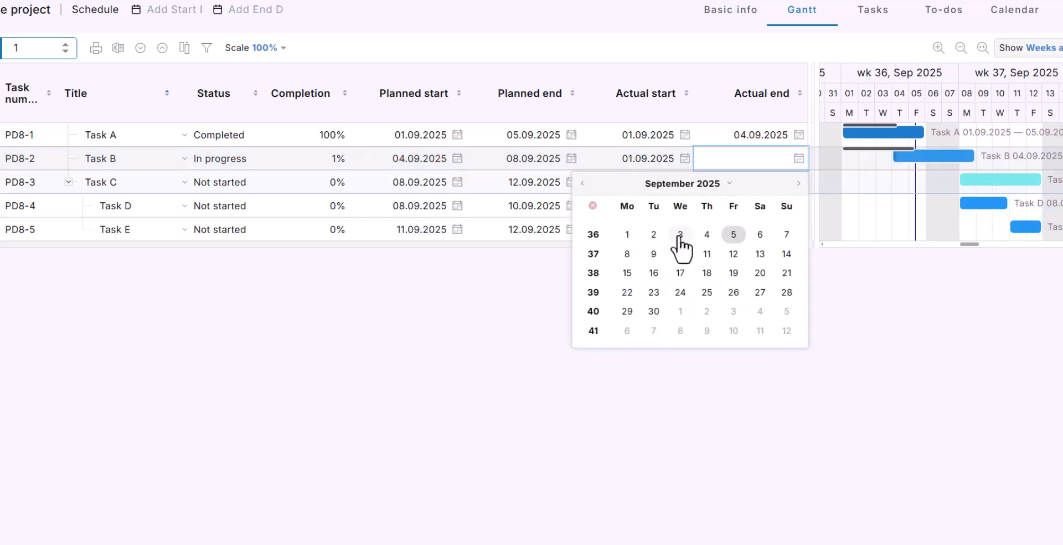
pyautogui.click(680, 235)
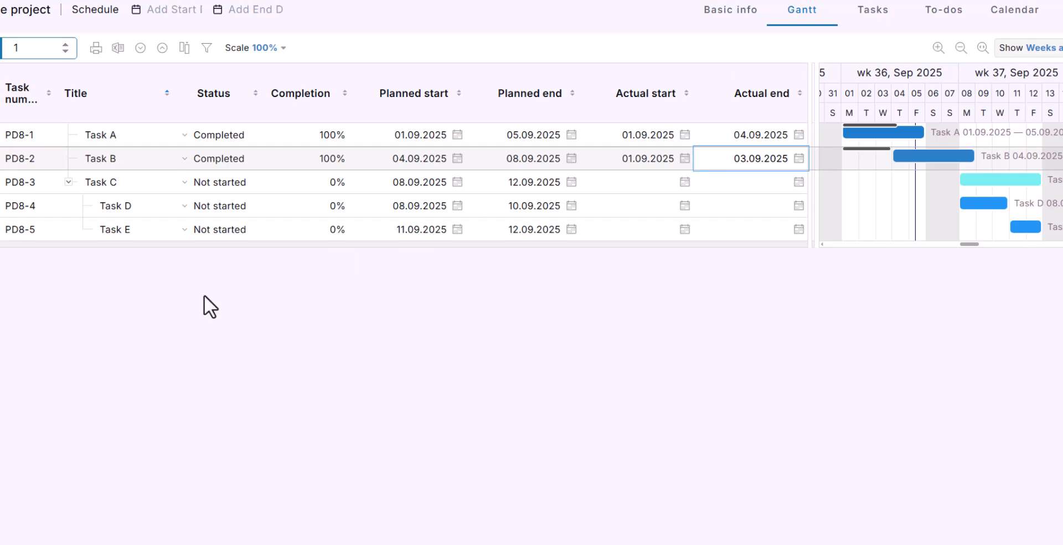
# - Set subtask Task D's status to In progress and its completion to 50%
pyautogui.click(138, 209)
pyautogui.click(109, 183)
pyautogui.click(146, 258)
pyautogui.click(212, 221)
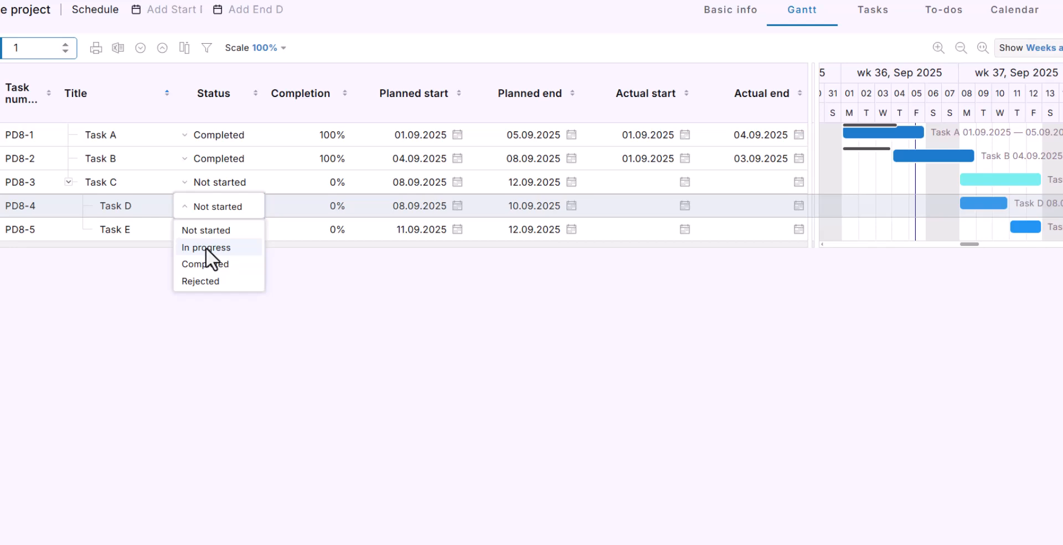
pyautogui.click(225, 245)
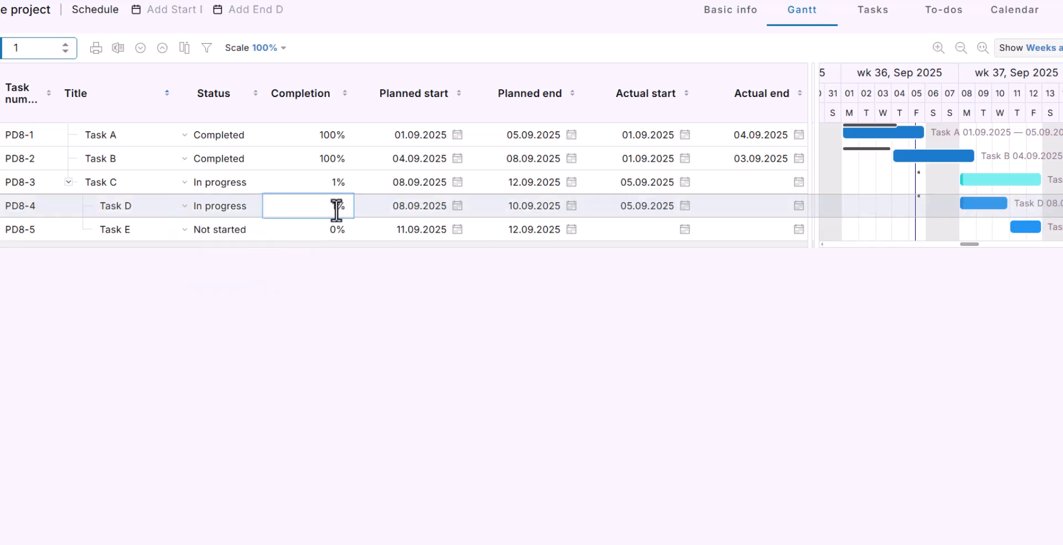
pyautogui.write('50')
pyautogui.press('Return')
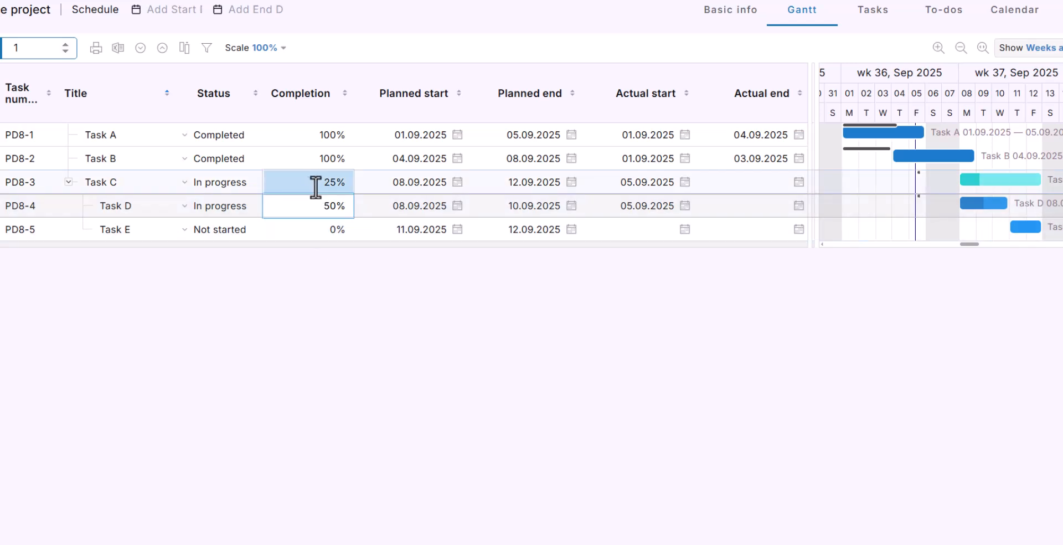
# - Set Task D's completion to 100%
pyautogui.click(313, 206)
pyautogui.write('100')
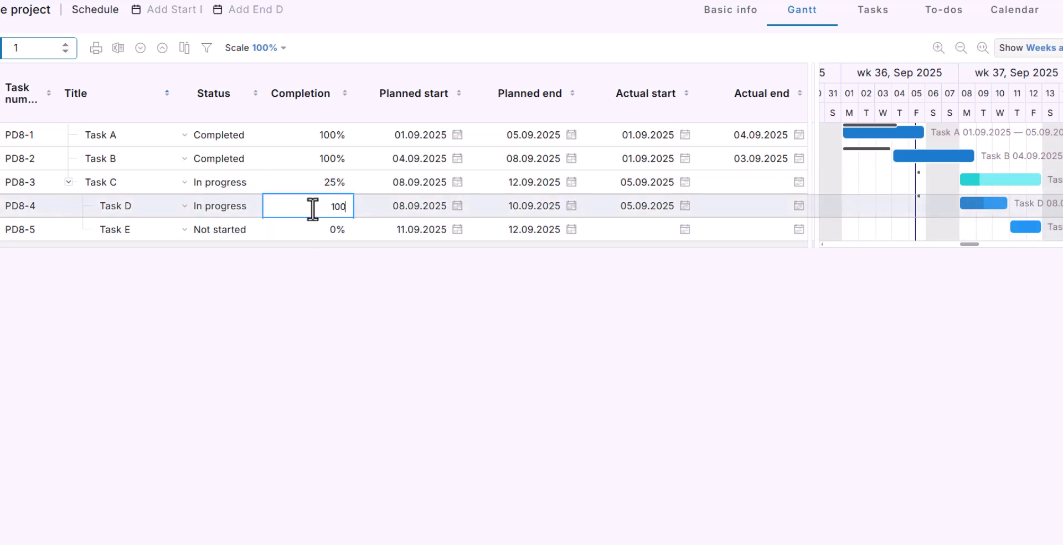
pyautogui.press('Return')
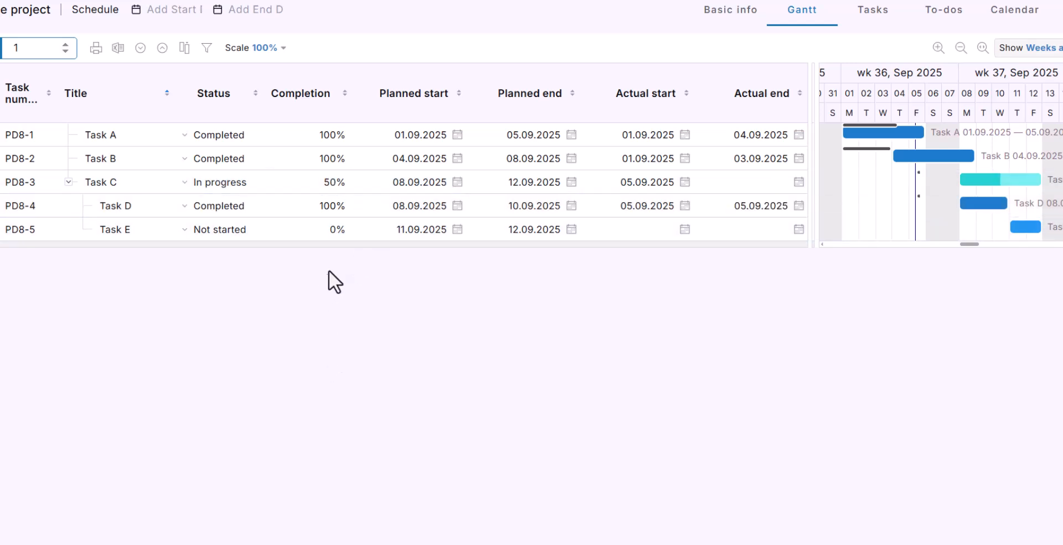
# - Set subtask Task E's completion to 50%
pyautogui.click(329, 233)
pyautogui.write('50')
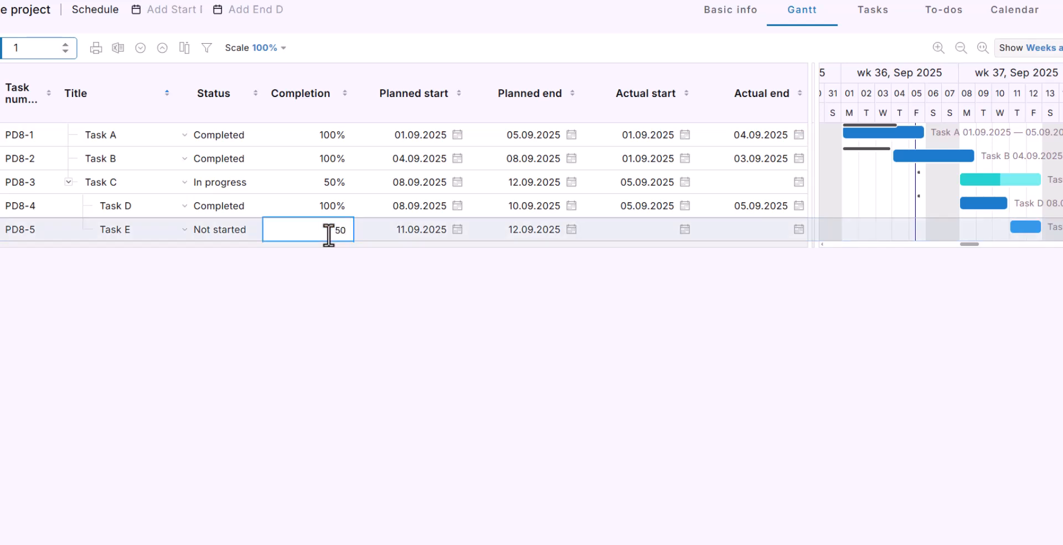
pyautogui.press('Return')
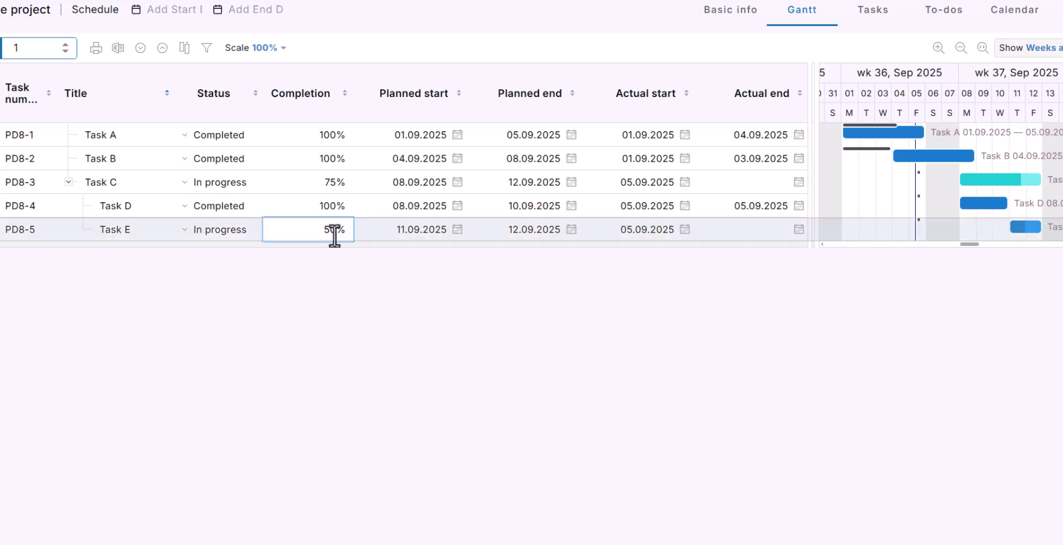
# - Set Task E's completion to 100% and change parent Task C's status to Completed
pyautogui.click(335, 229)
pyautogui.click(341, 308)
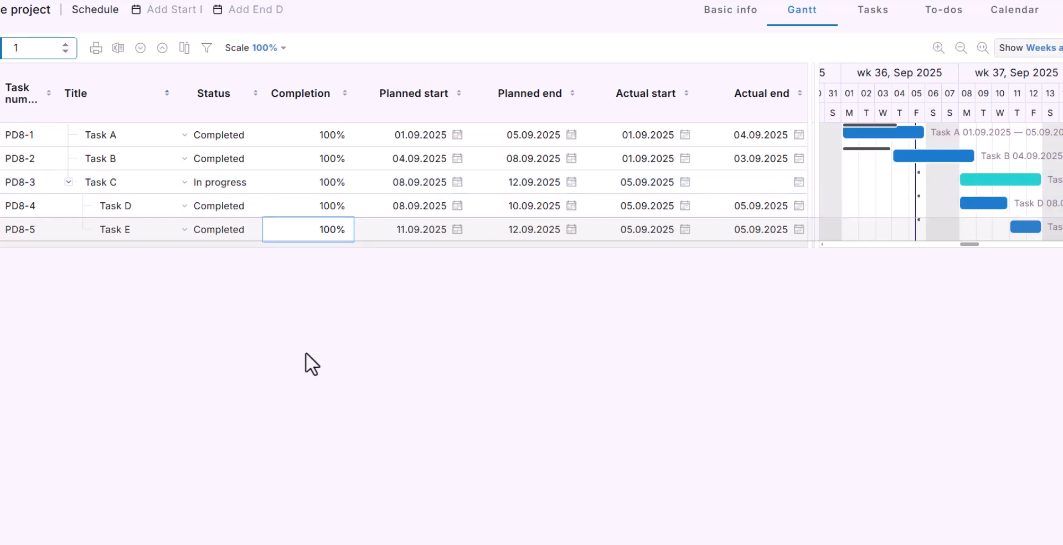
pyautogui.click(225, 188)
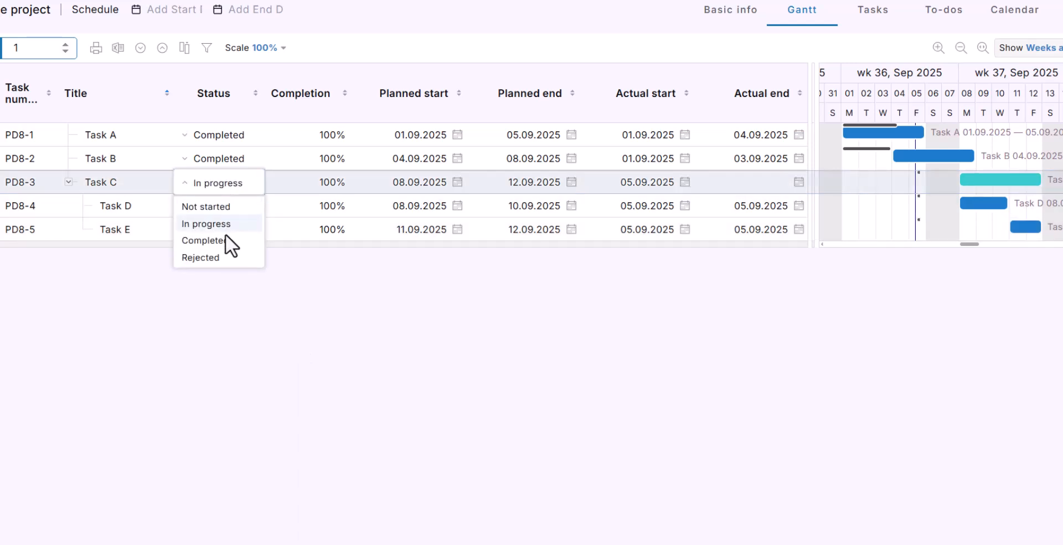
pyautogui.click(224, 240)
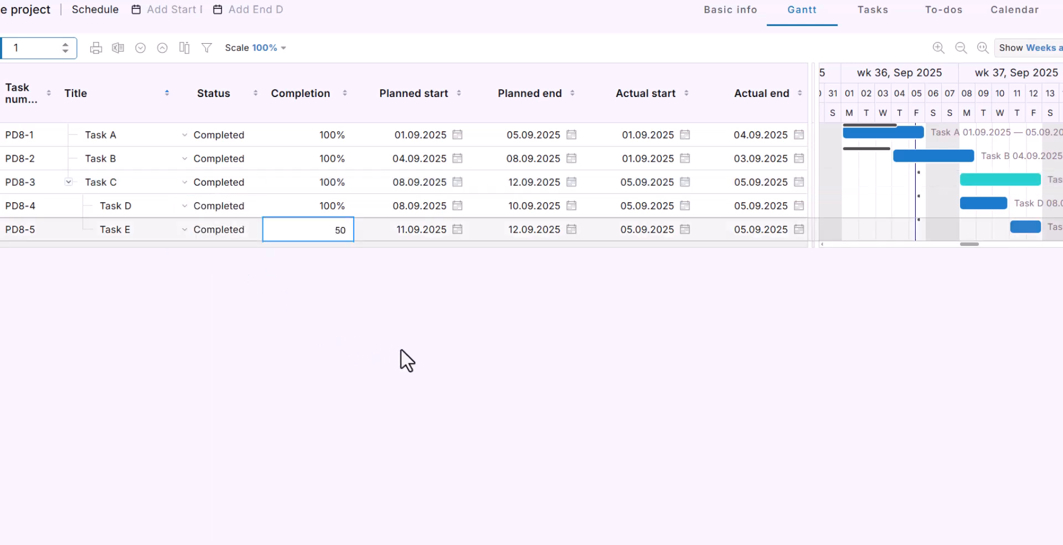
# - Set Task E's completion back to 50%, and mark Task C as Completed together with its subtasks
pyautogui.press('Return')
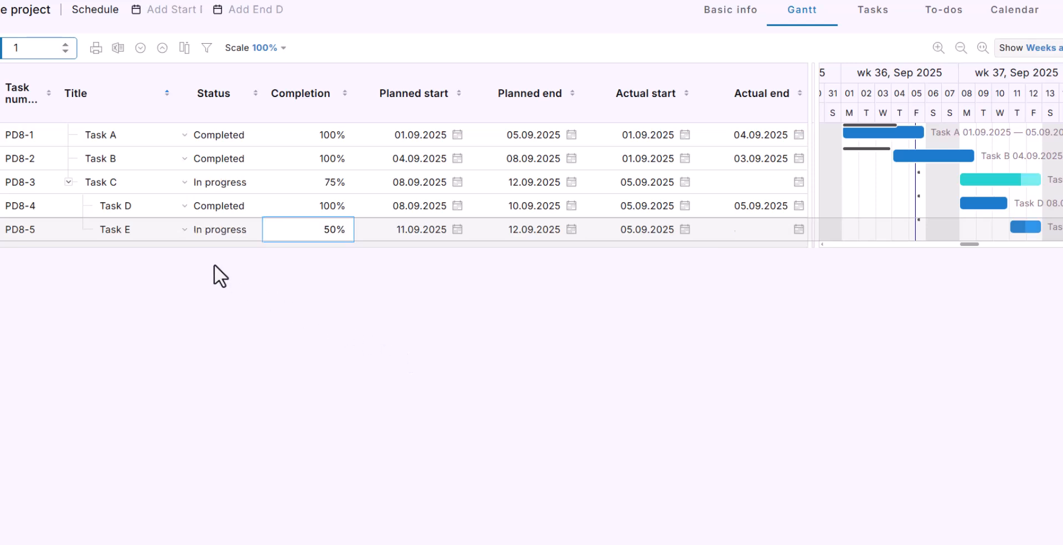
pyautogui.click(220, 183)
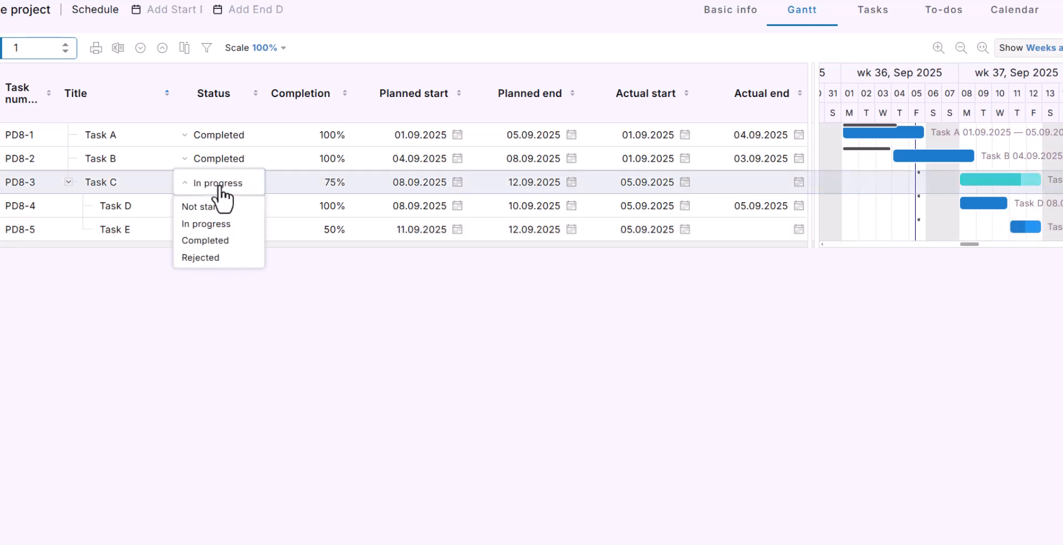
pyautogui.click(217, 242)
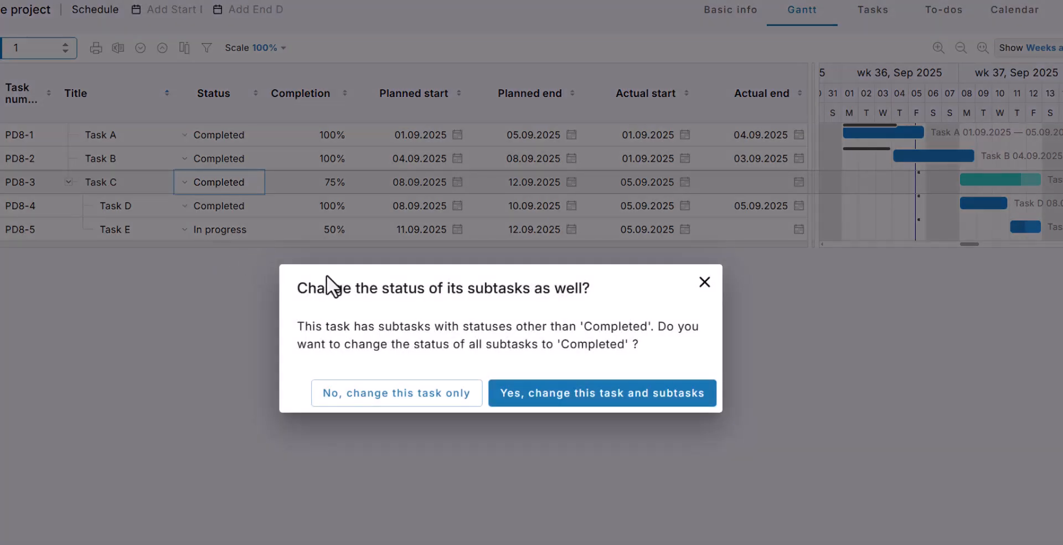
pyautogui.click(605, 394)
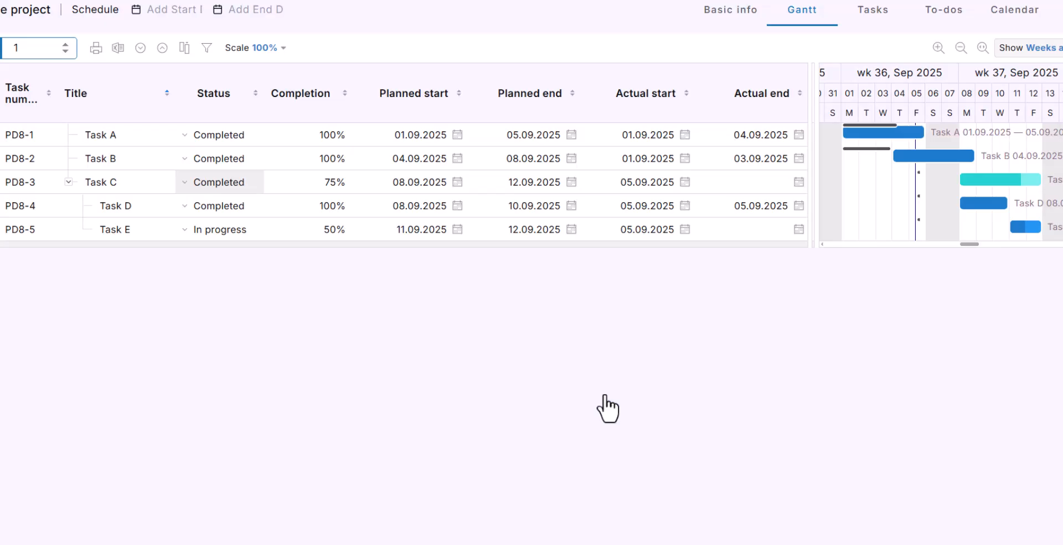